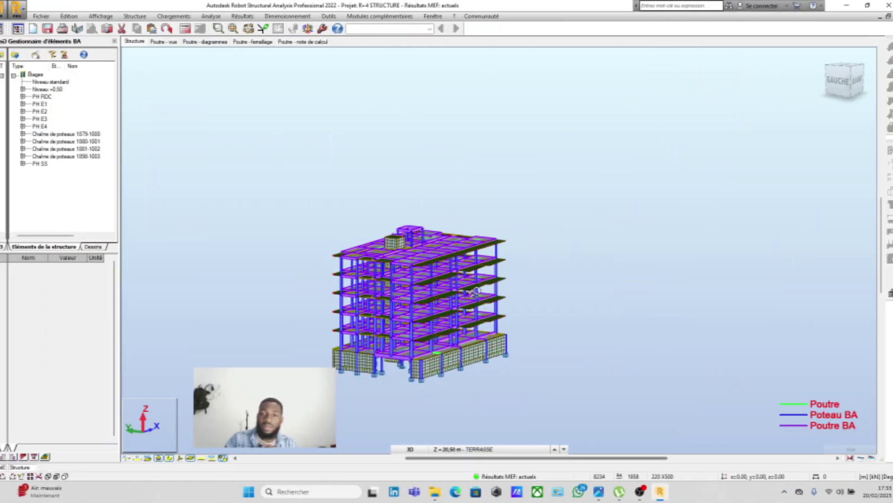
- Examine the 3D structural model of the R+4 building from the front and rear sides
scroll(418, 323, "up", 5)
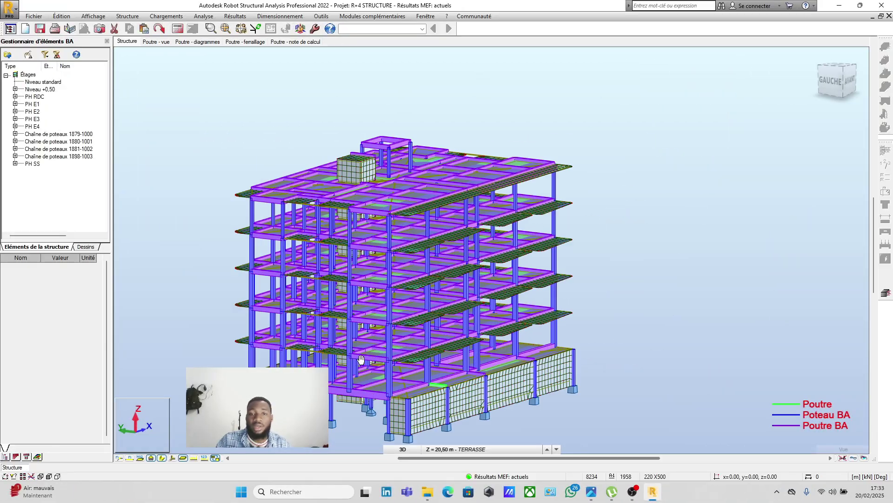
middle_click_drag(280, 375, 356, 308)
scroll(391, 296, "down", 4)
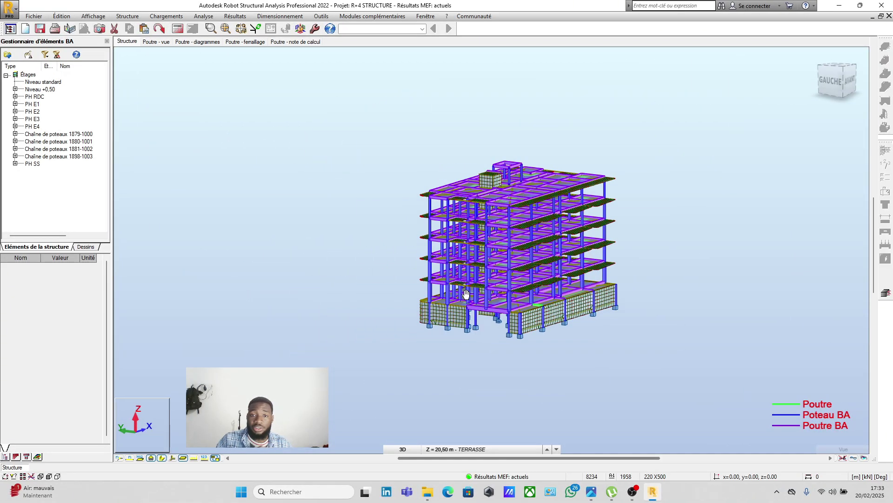
scroll(460, 268, "up", 5)
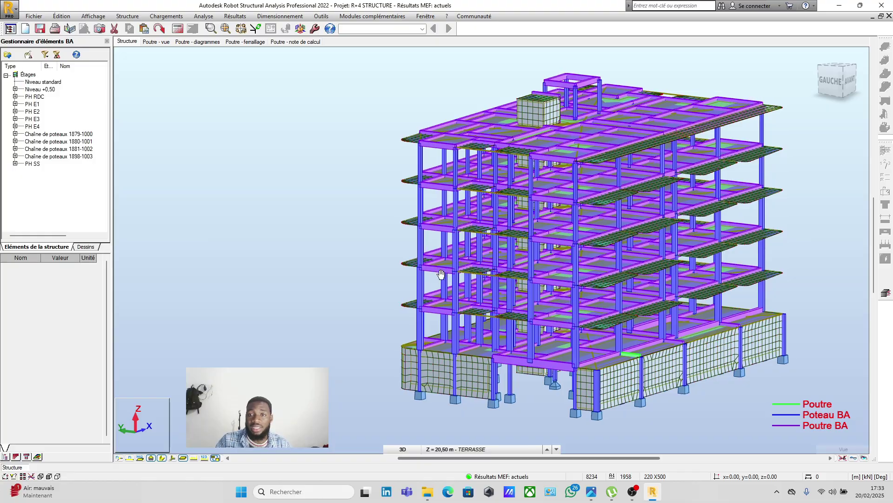
middle_click_drag(447, 279, 427, 270)
middle_click_drag(361, 226, 558, 320, "shift")
scroll(535, 339, "down", 3)
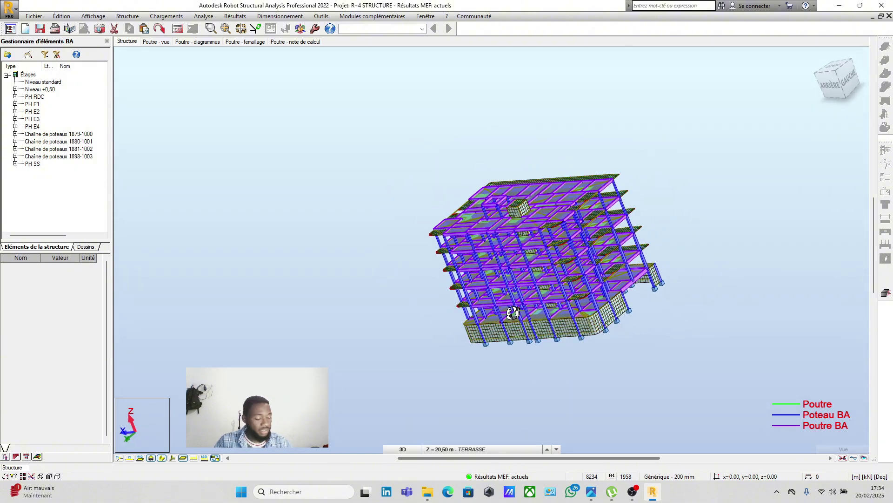
scroll(484, 311, "up", 3)
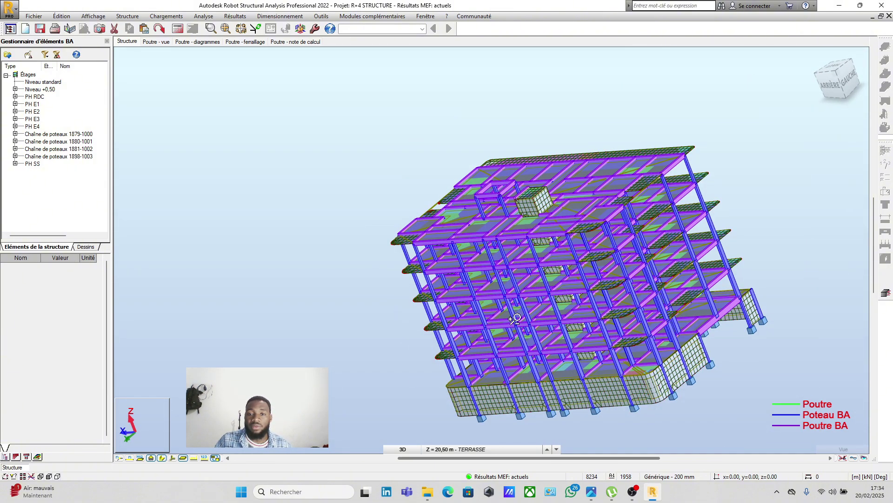
- Delete the existing automatic load combinations by applying the "Aucun / Supprimer" weighting option
left_click(166, 16)
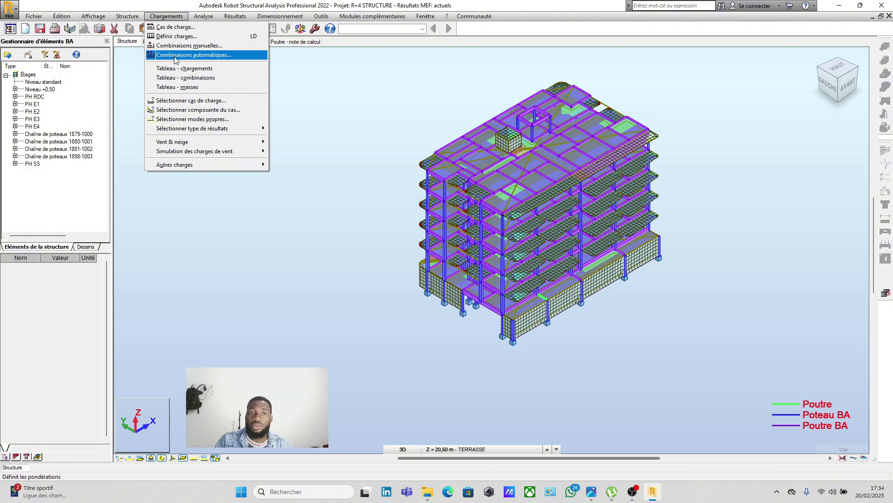
left_click(175, 57)
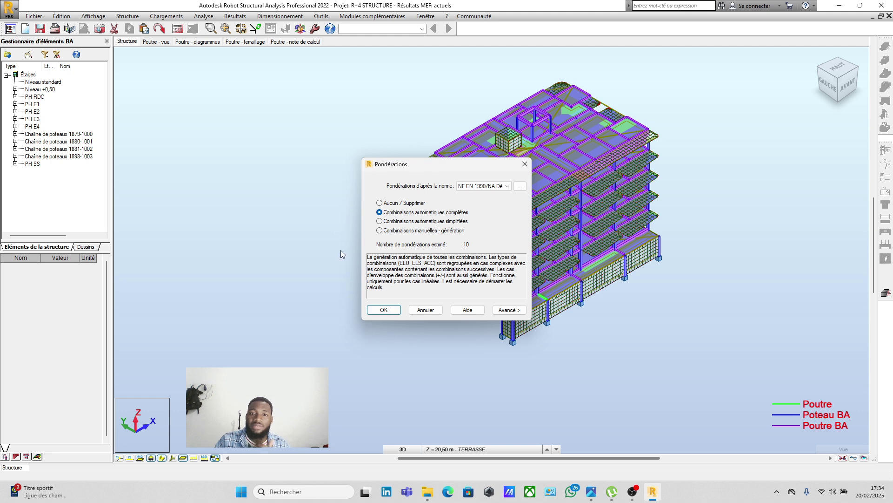
left_click(379, 204)
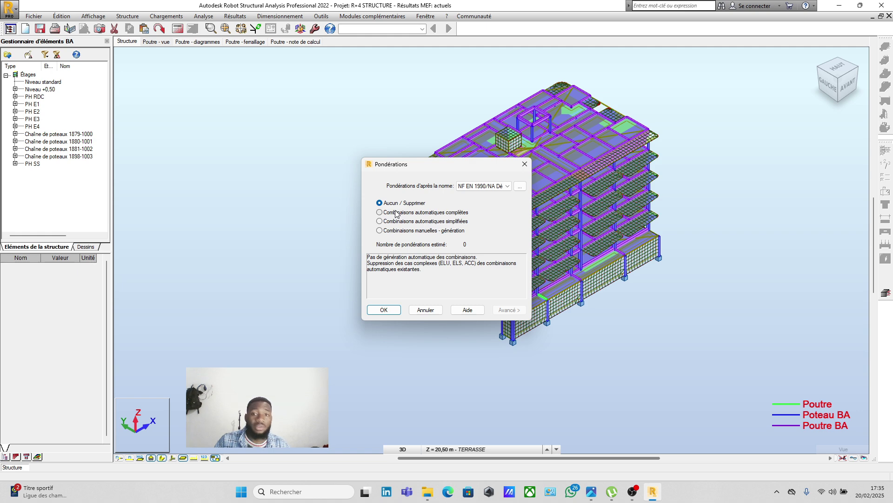
left_click(390, 314)
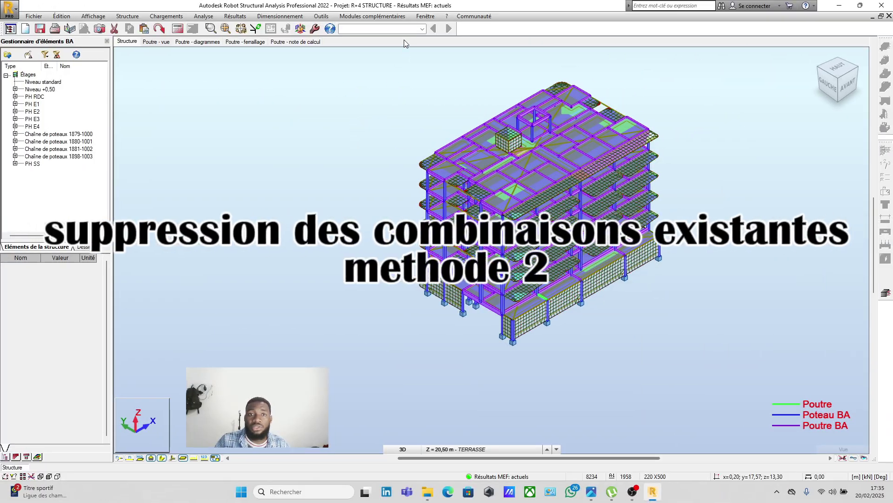
- Switch to the Géométrie layout and make load case 4 (PT) current among the defined load cases
left_click(422, 29)
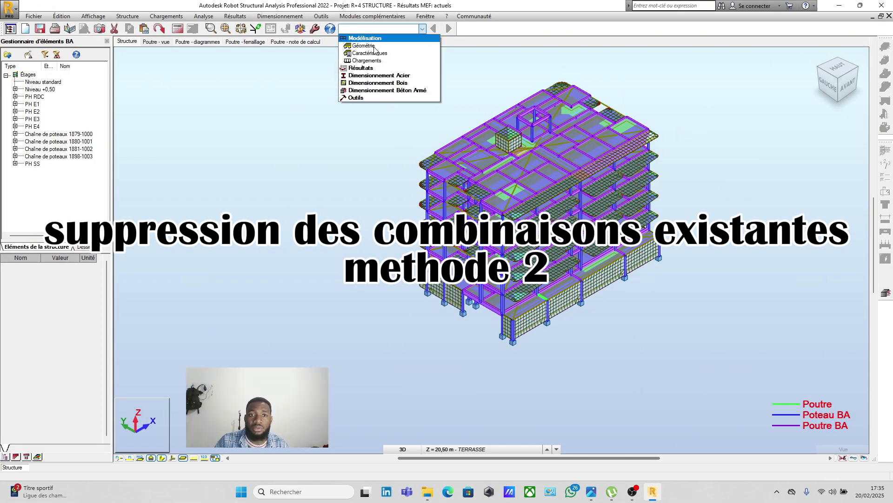
left_click(374, 47)
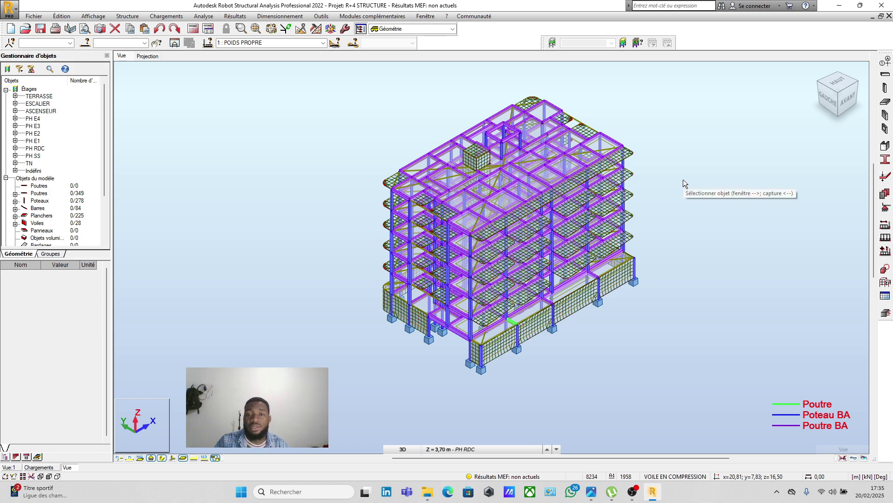
left_click(885, 238)
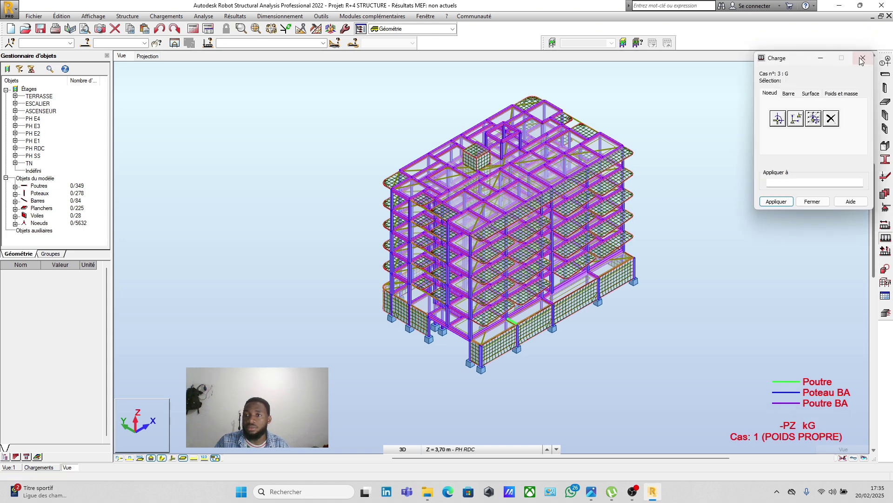
left_click(862, 58)
left_click(885, 224)
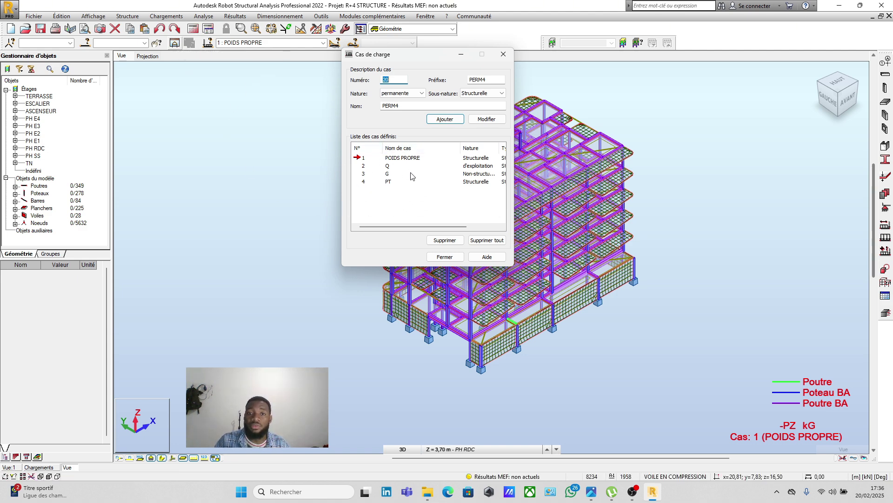
left_click(363, 182)
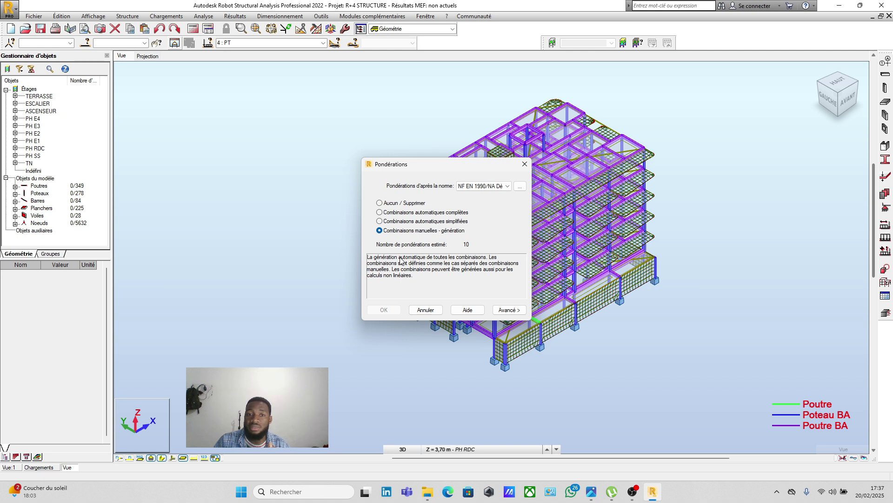
- Choose complete automatic combinations for the NF EN 1990/NA code and review the ELU, ELS, ACC and SPE models in the advanced settings
left_click(380, 212)
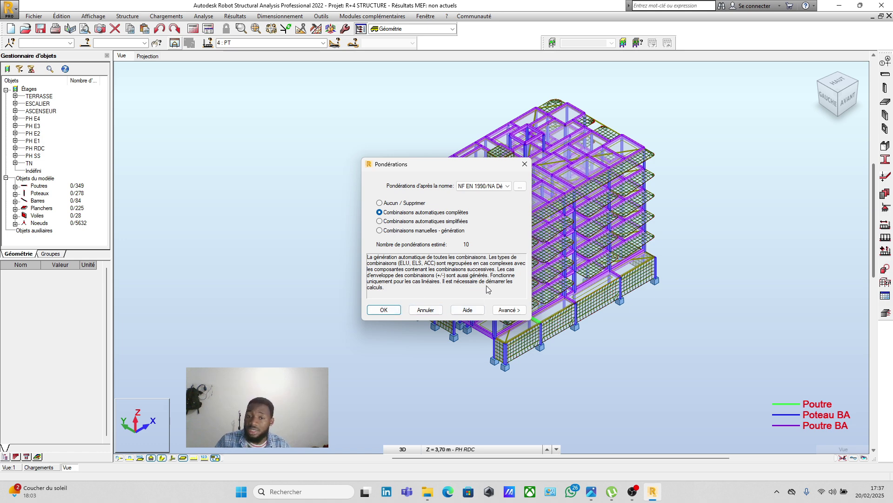
left_click(509, 310)
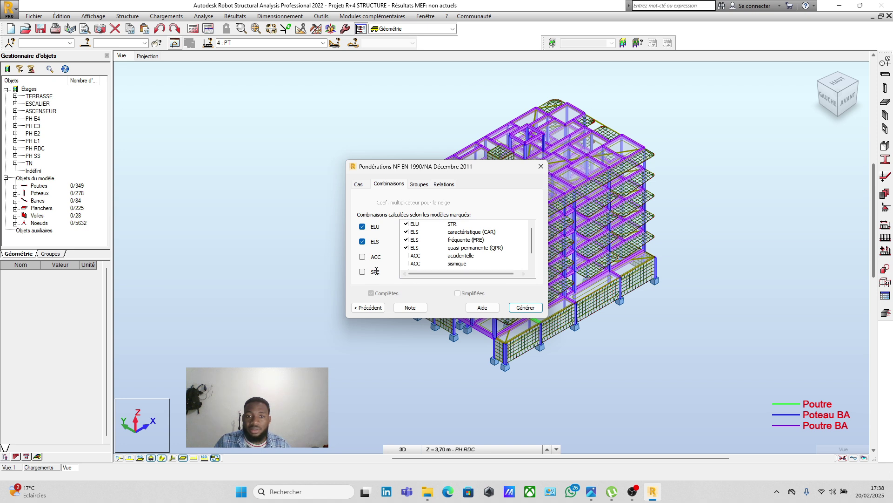
scroll(432, 261, "down", 1)
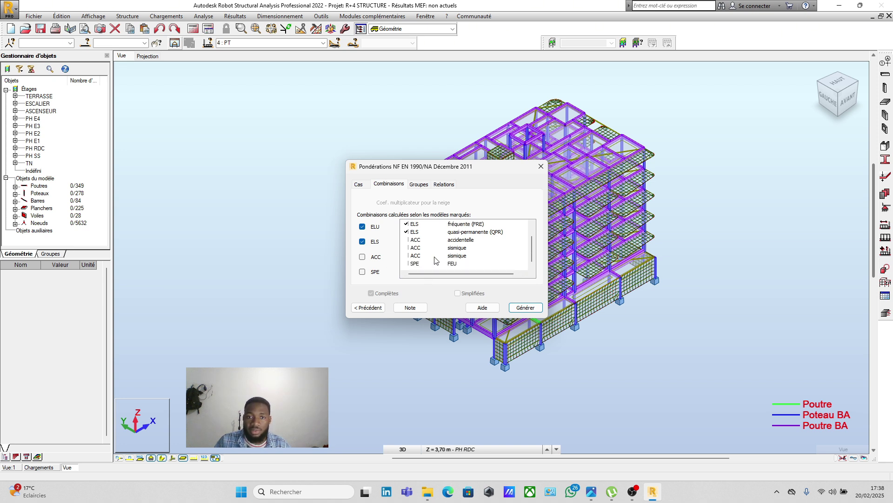
scroll(439, 256, "up", 1)
scroll(439, 256, "down", 1)
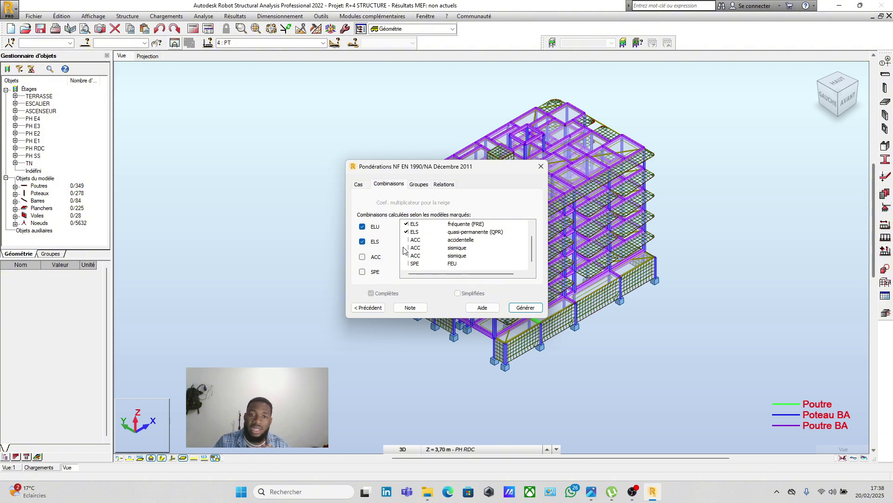
scroll(441, 261, "up", 1)
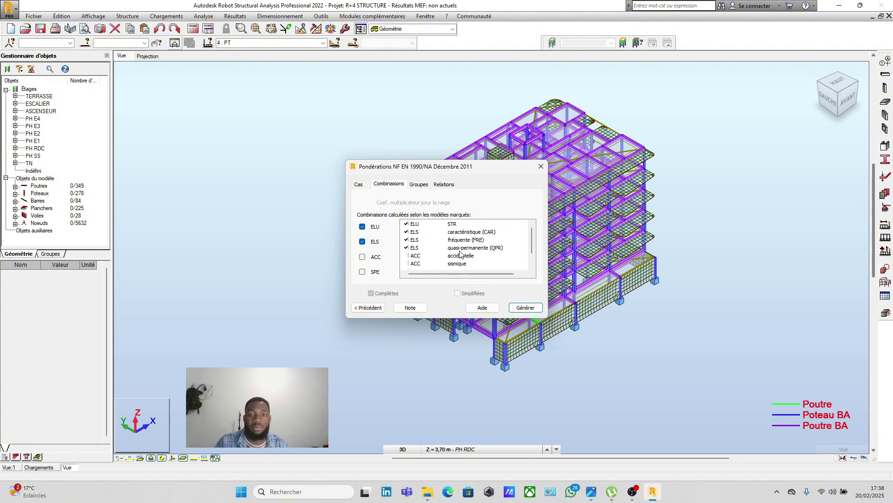
- Review the active load cases for the combinations and check the prefix and coefficient parameters of case 3 (G)
left_click(359, 185)
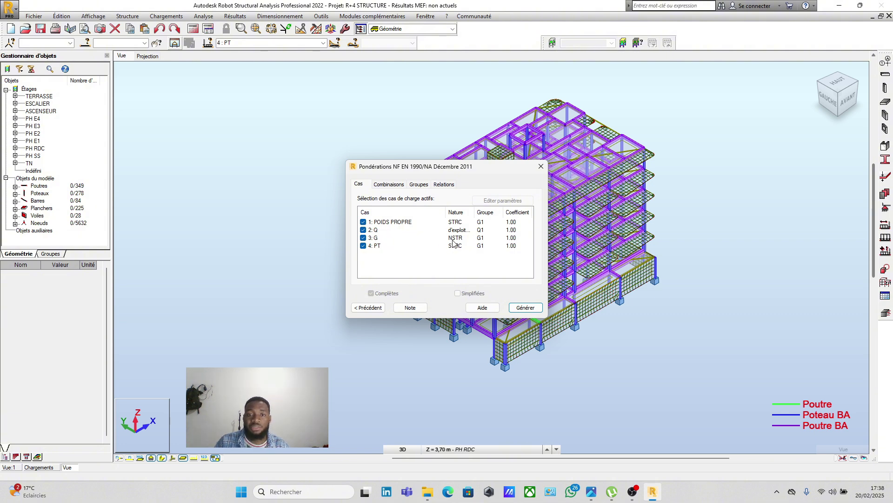
left_click(364, 238)
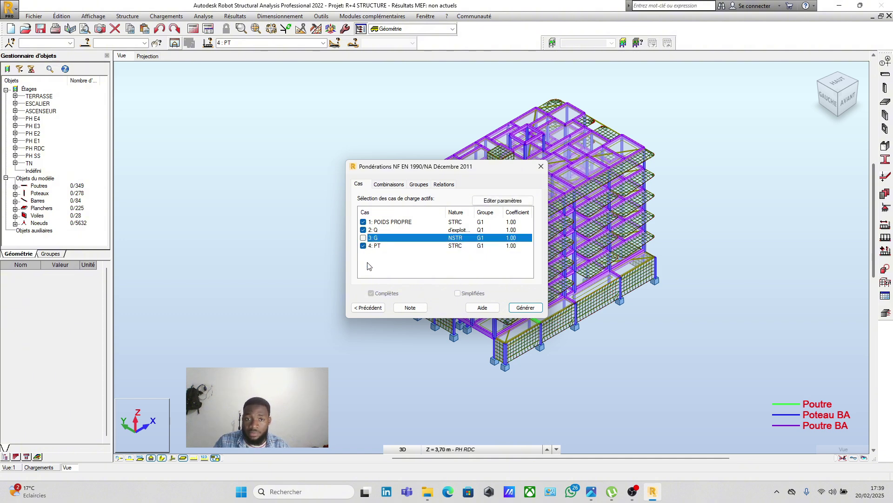
left_click(363, 238)
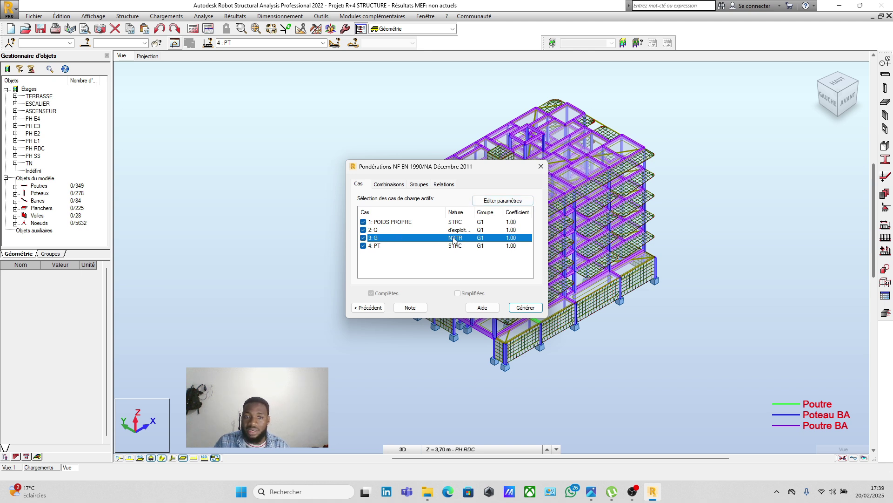
left_click(503, 201)
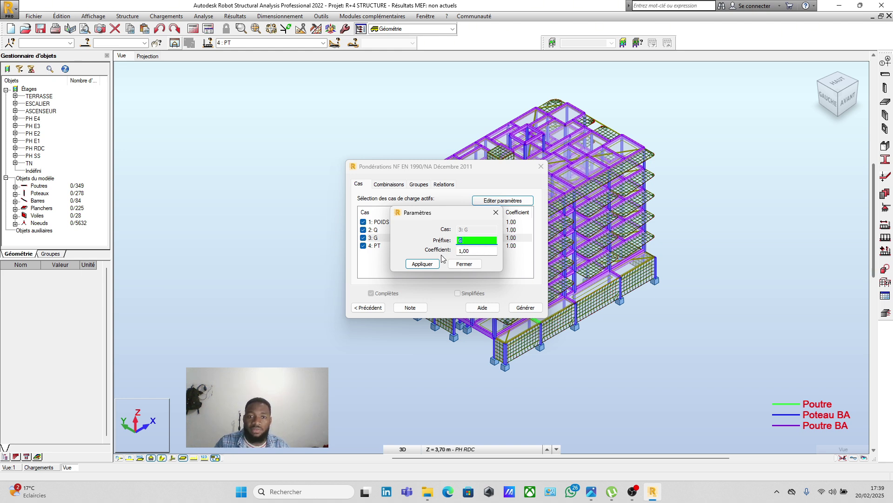
left_click(466, 264)
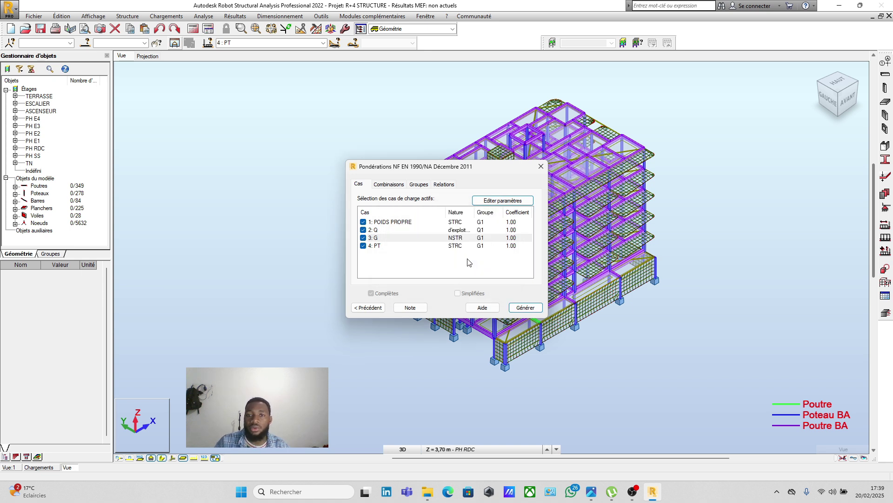
- Review the load case groups and their operators for the permanente and d'exploitation natures
left_click(421, 186)
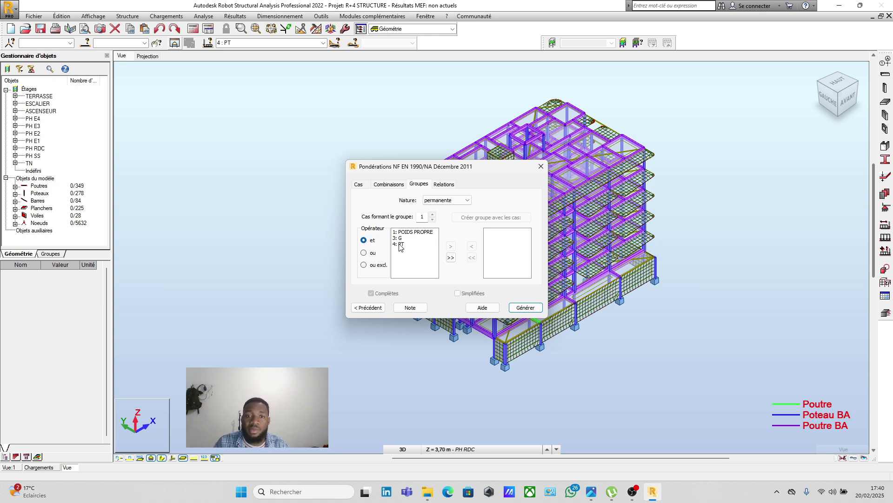
left_click(467, 200)
left_click(432, 209)
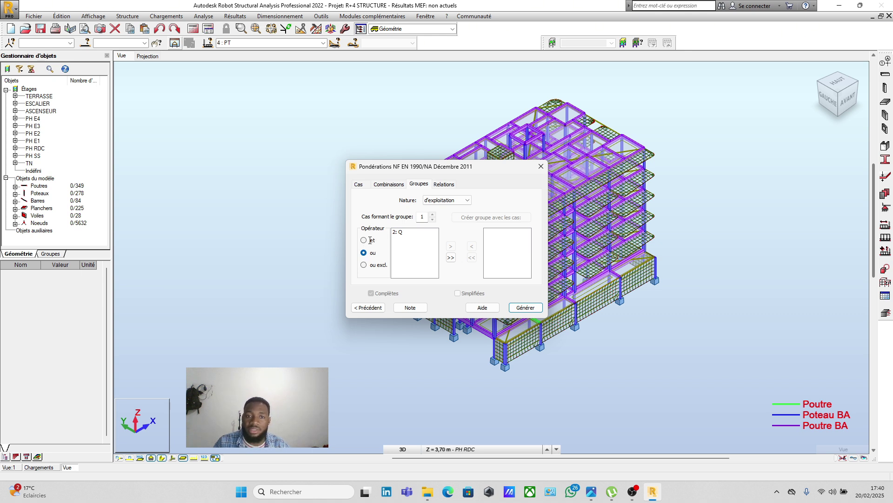
- Set the relation operator between load groups of the d'exploitation nature to "ou"
left_click(444, 185)
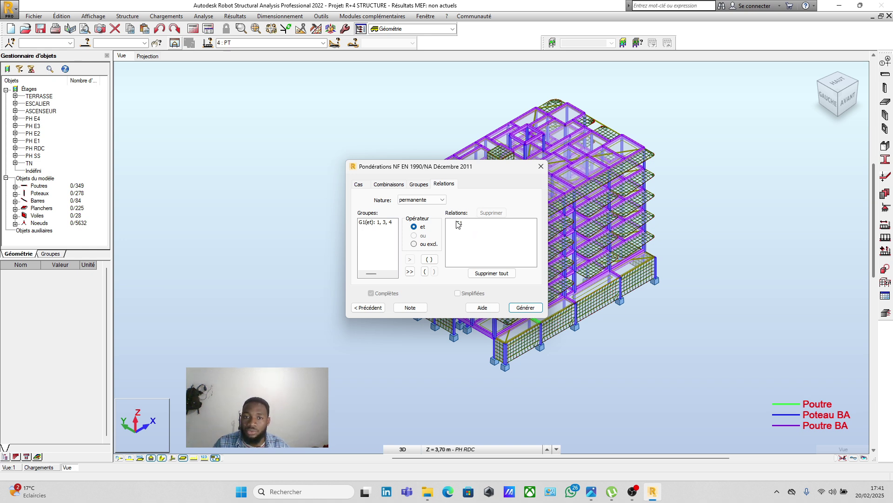
left_click(442, 200)
left_click(411, 215)
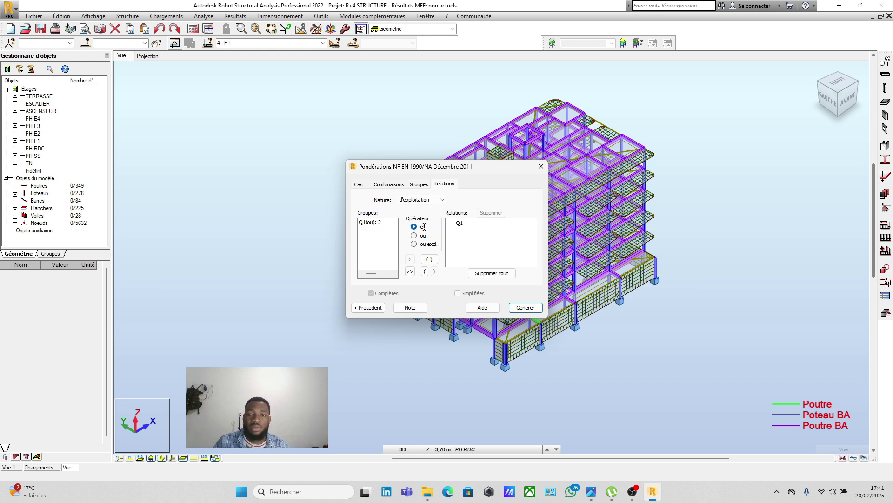
left_click(414, 236)
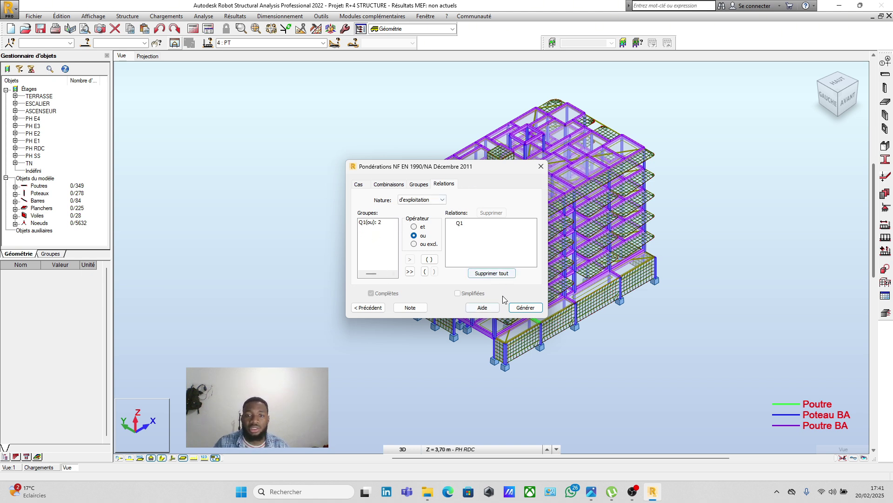
- Generate the automatic combinations and list the load cases and combinations of the model
left_click(525, 308)
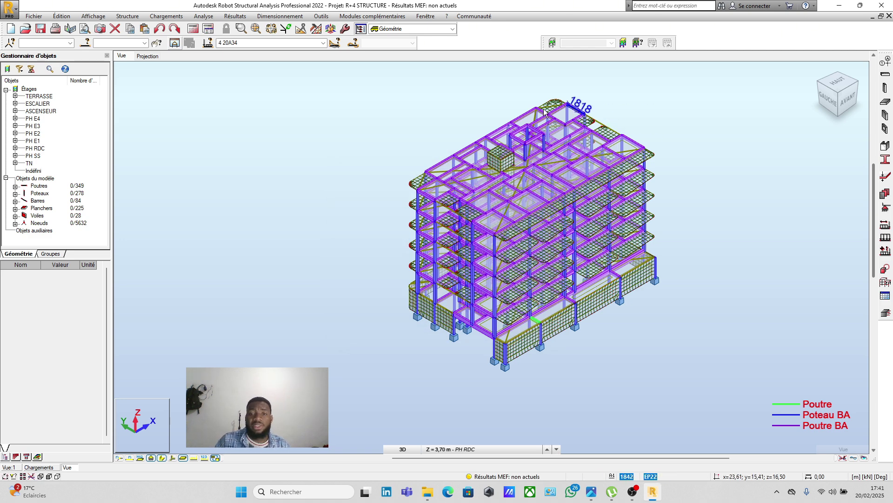
left_click(323, 43)
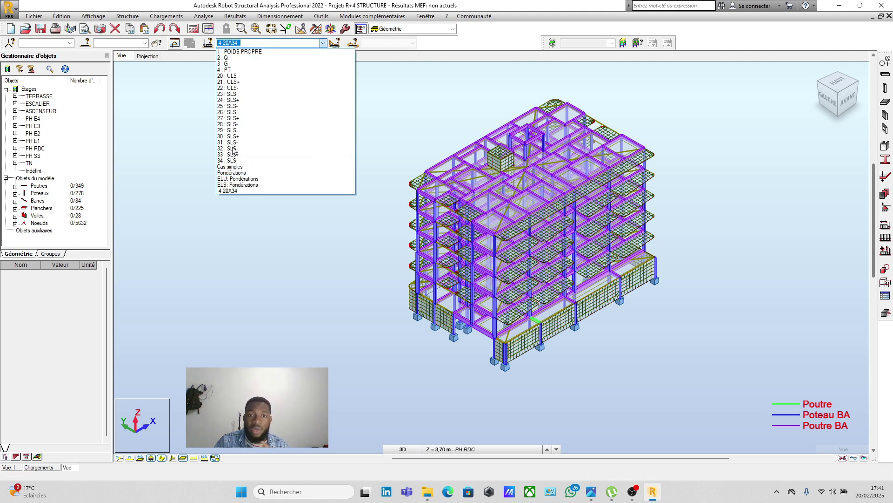